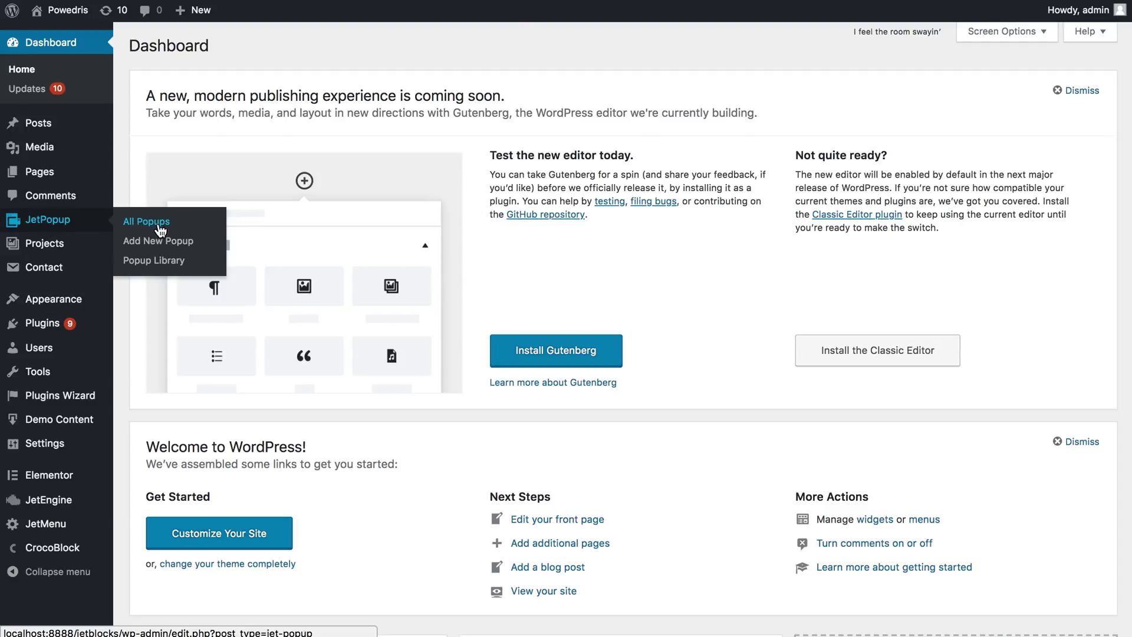
Open the JetPopup Popup Library and turn on the Contact Us, Countdown and Discount filters
left_click(150, 267)
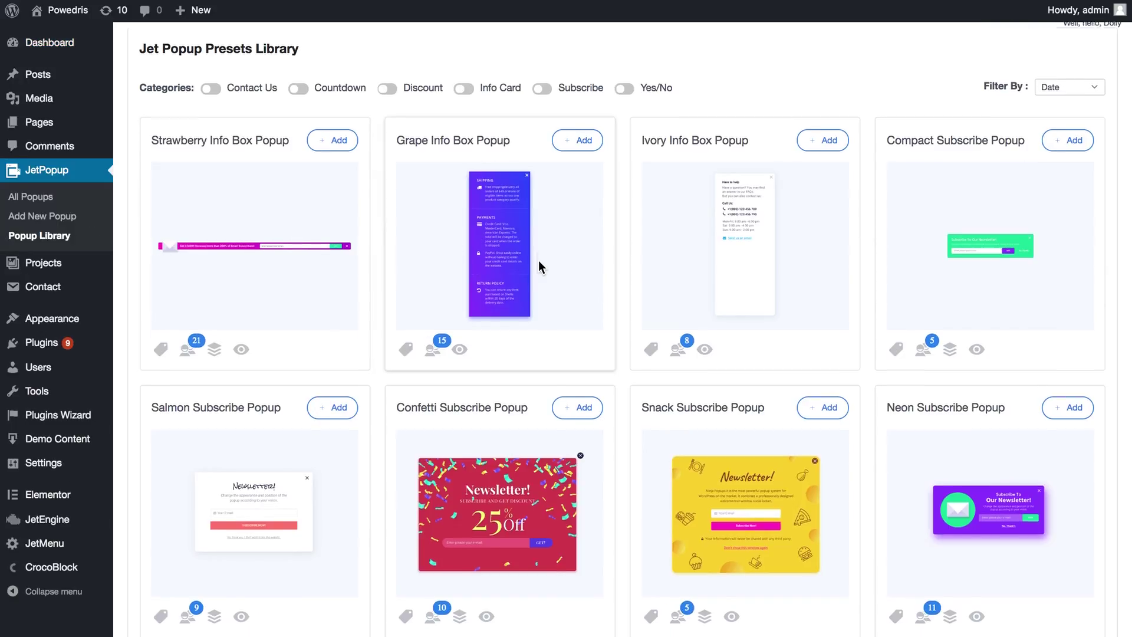
scroll(539, 263, "down", 3)
scroll(539, 266, "up", 2)
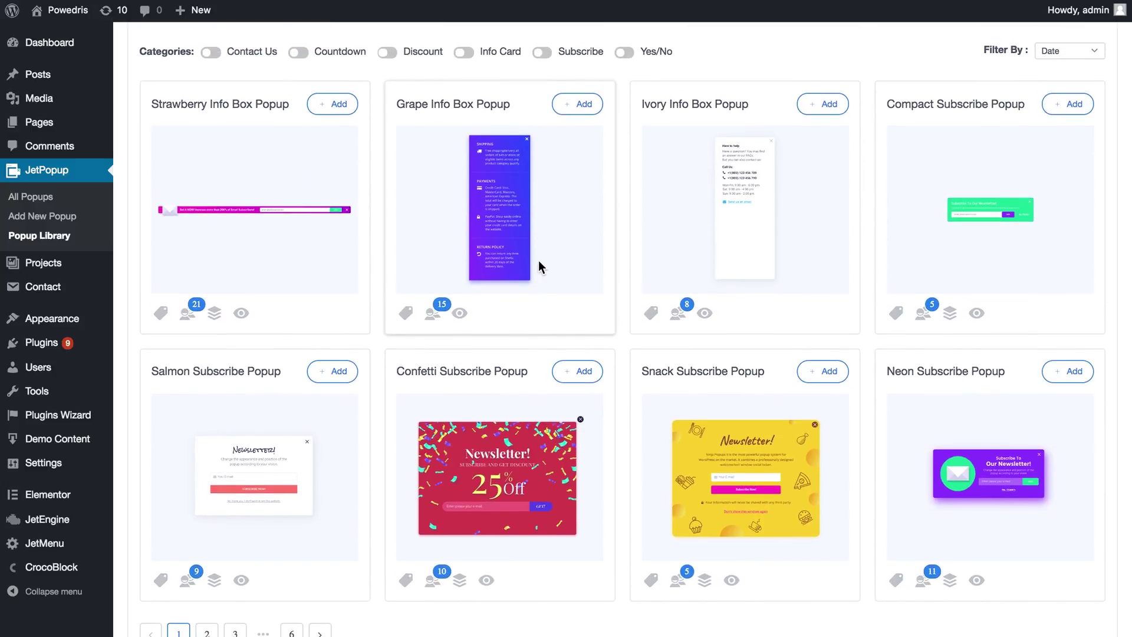
scroll(539, 260, "up", 1)
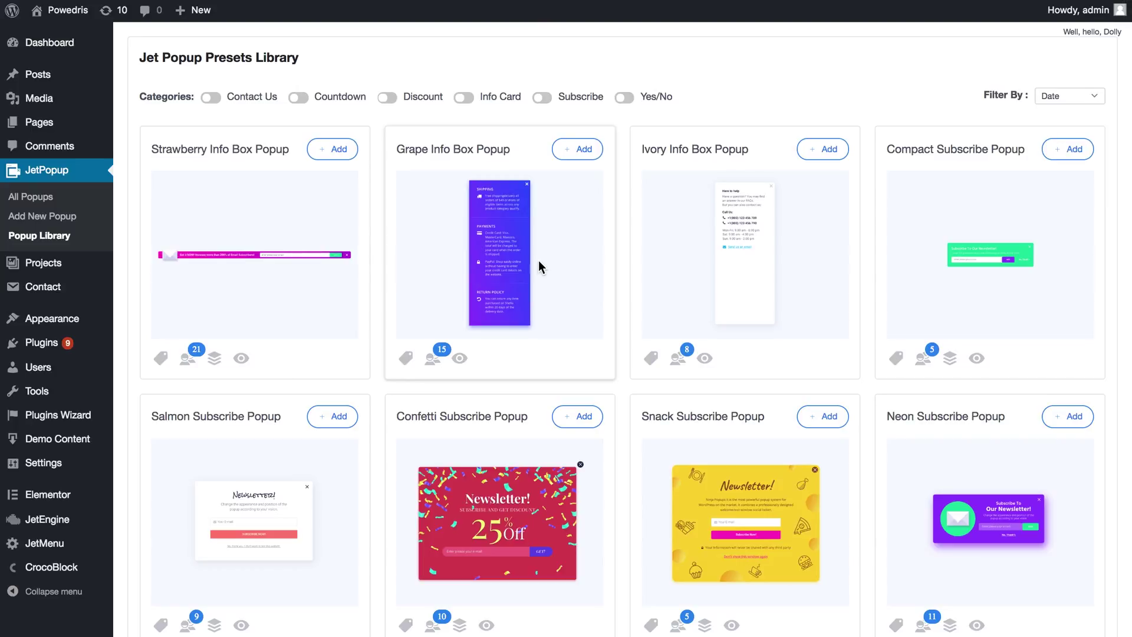
scroll(538, 260, "down", 1)
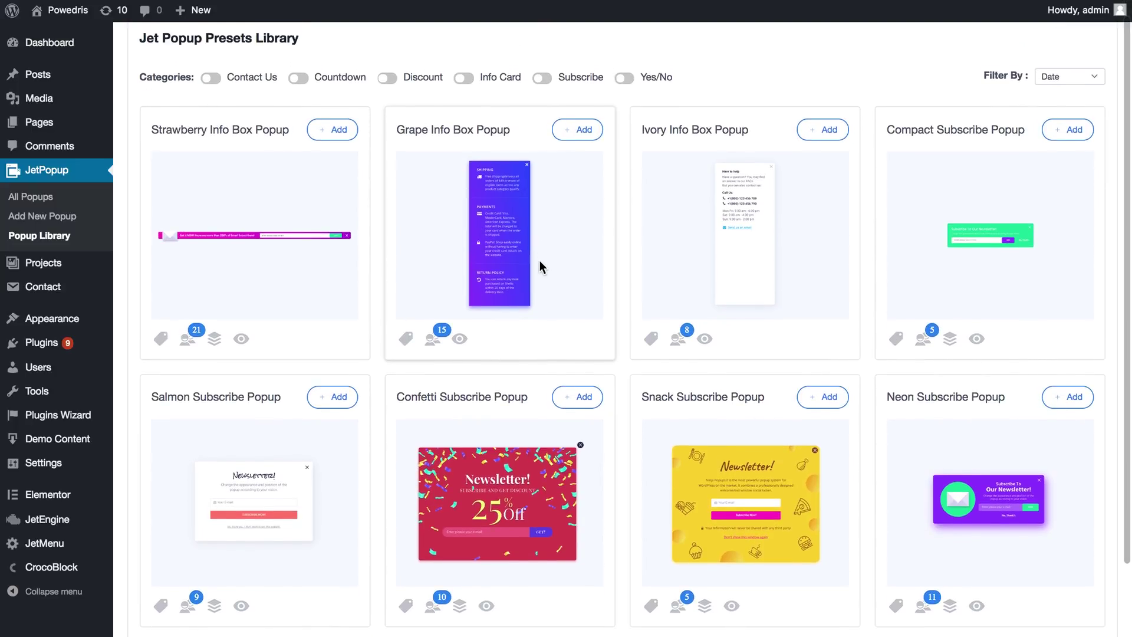
left_click(211, 78)
left_click(301, 97)
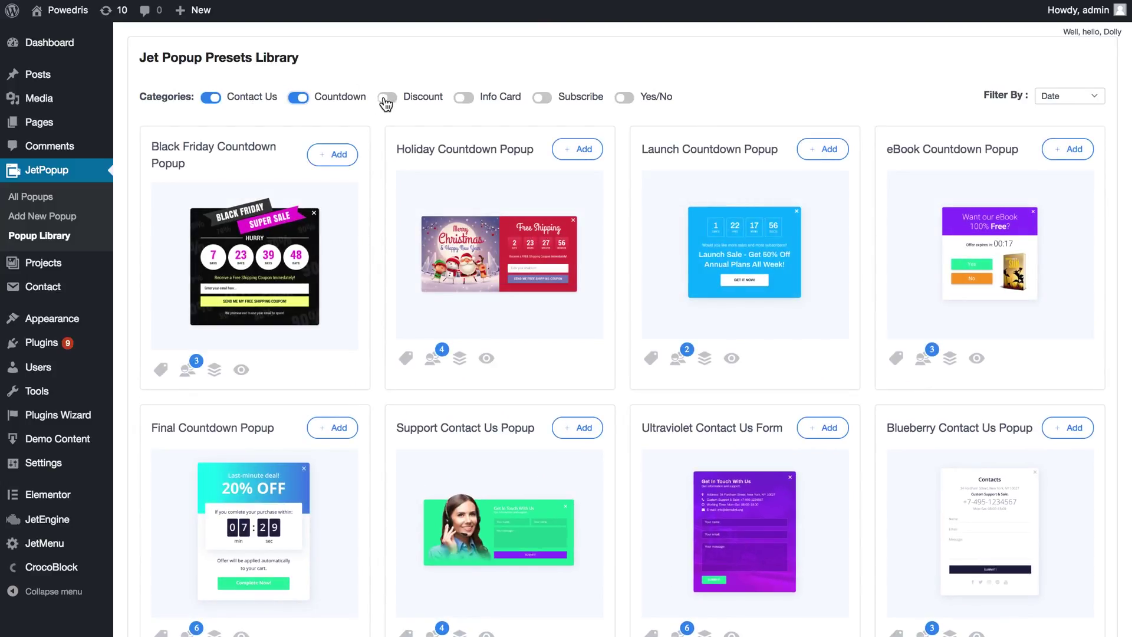
left_click(387, 97)
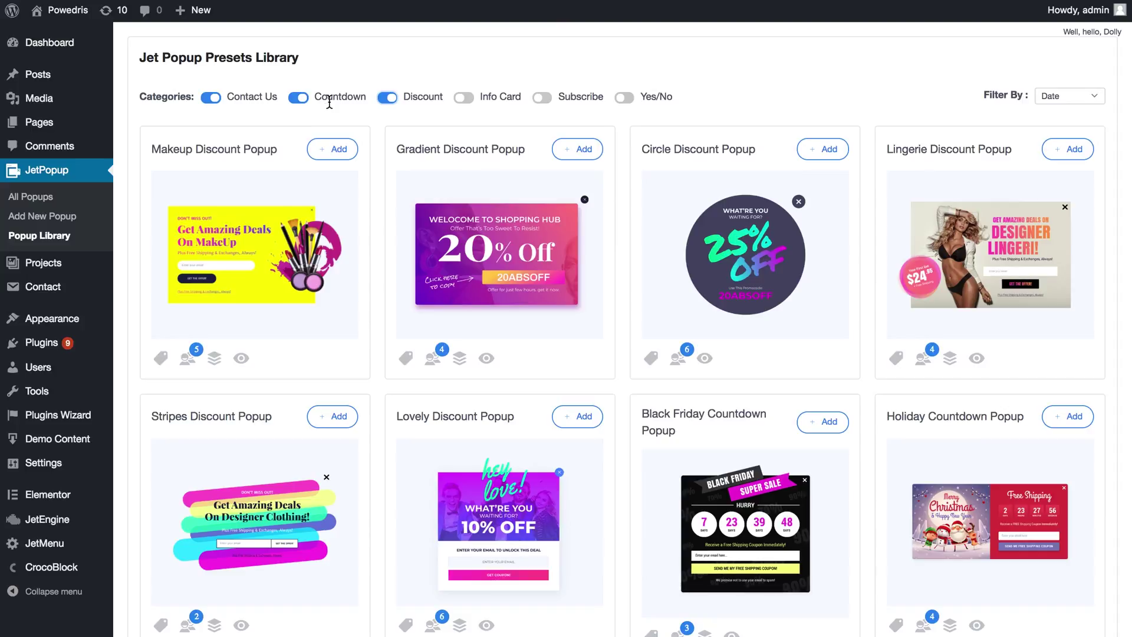
Add the Info Card filter, with Subscribe and Yes/No toggled on then back off
left_click(464, 97)
left_click(539, 99)
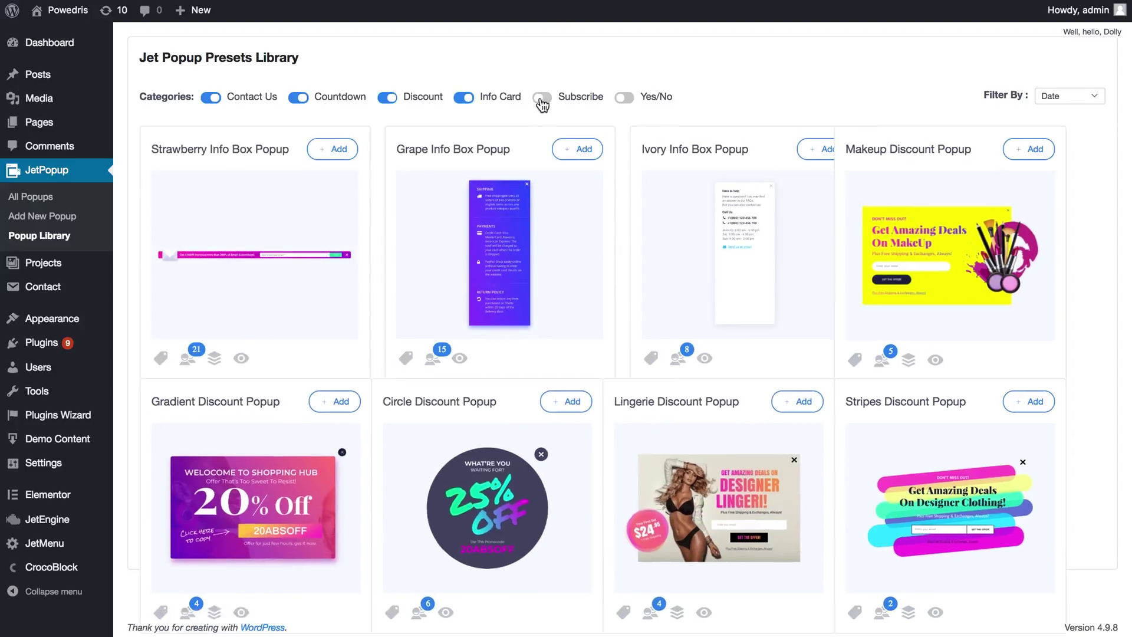
left_click(626, 101)
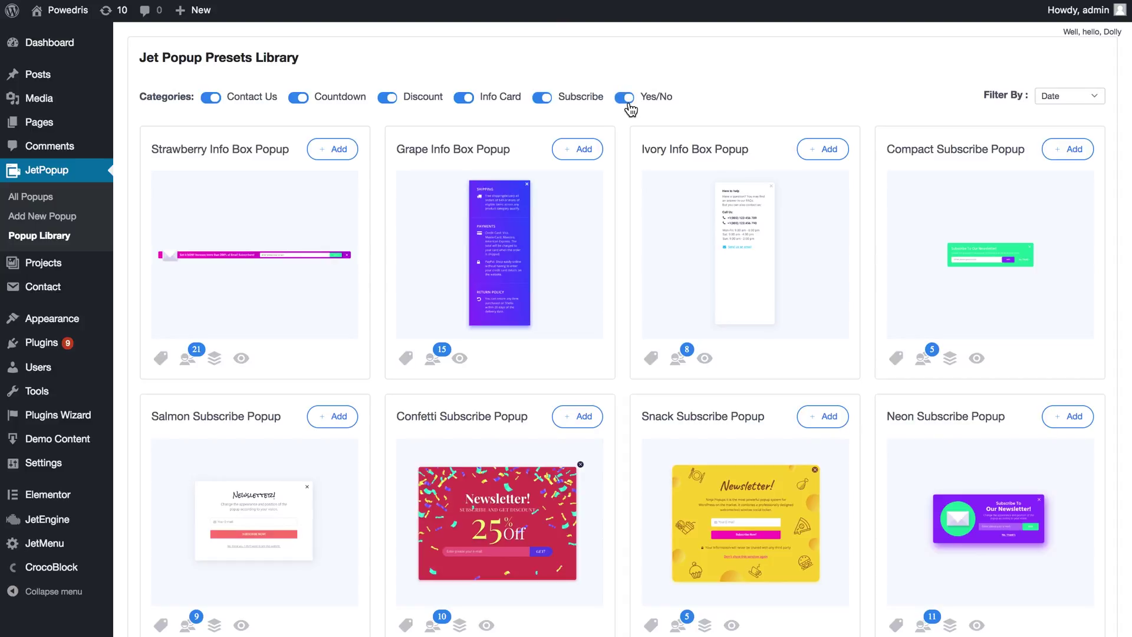
left_click(626, 99)
left_click(542, 99)
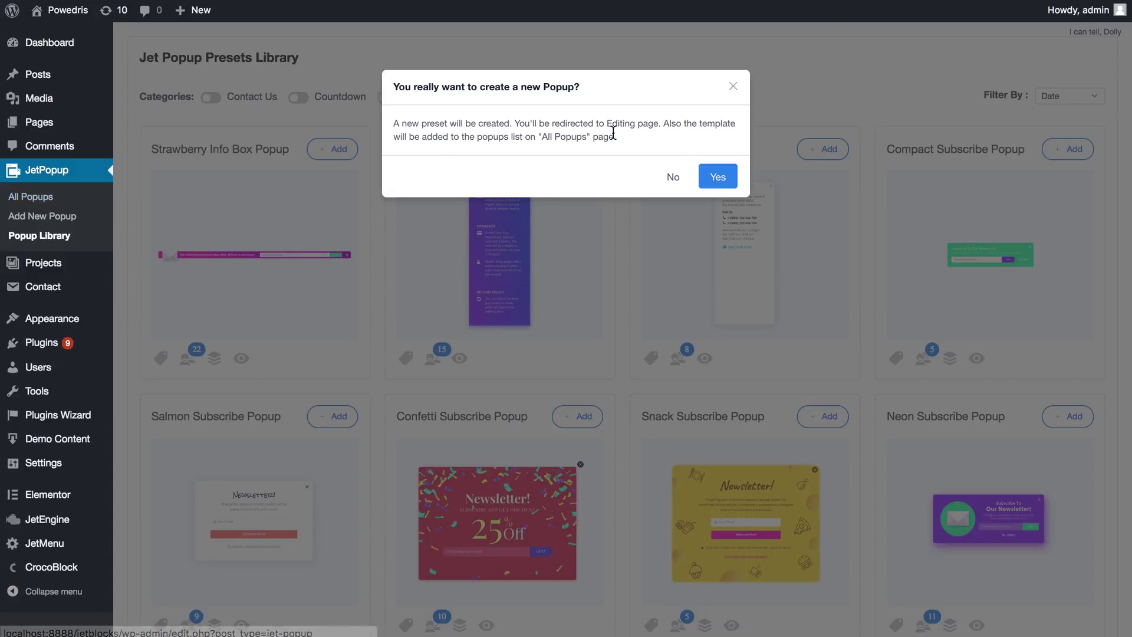
Confirm creating the Grape Info Box popup and bring up its Elementor popup settings
left_click(709, 177)
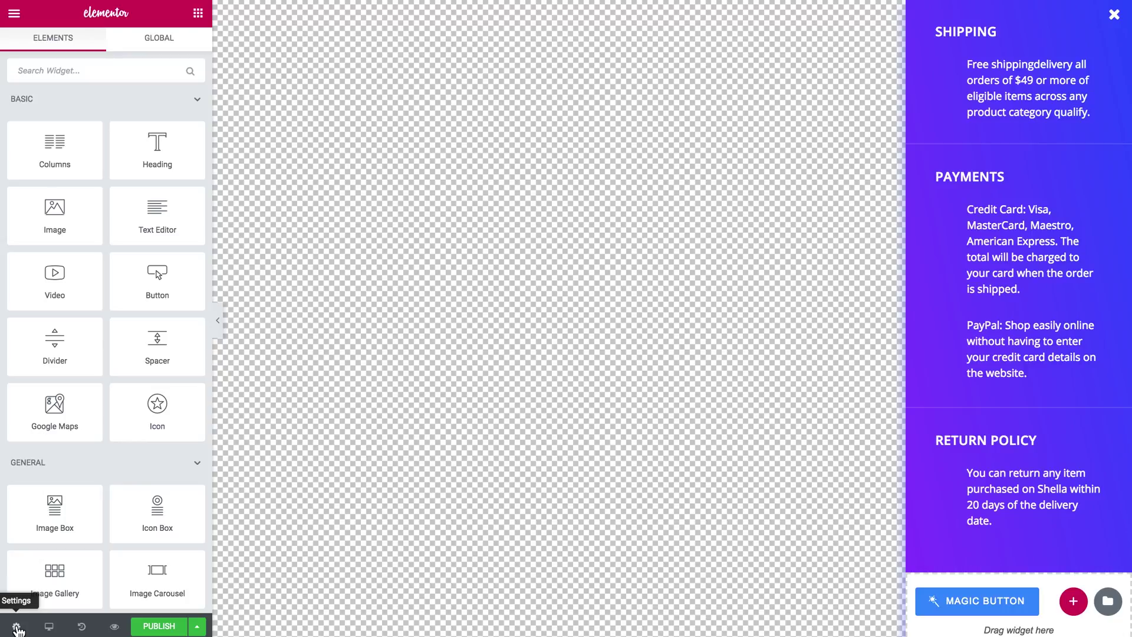
left_click(18, 630)
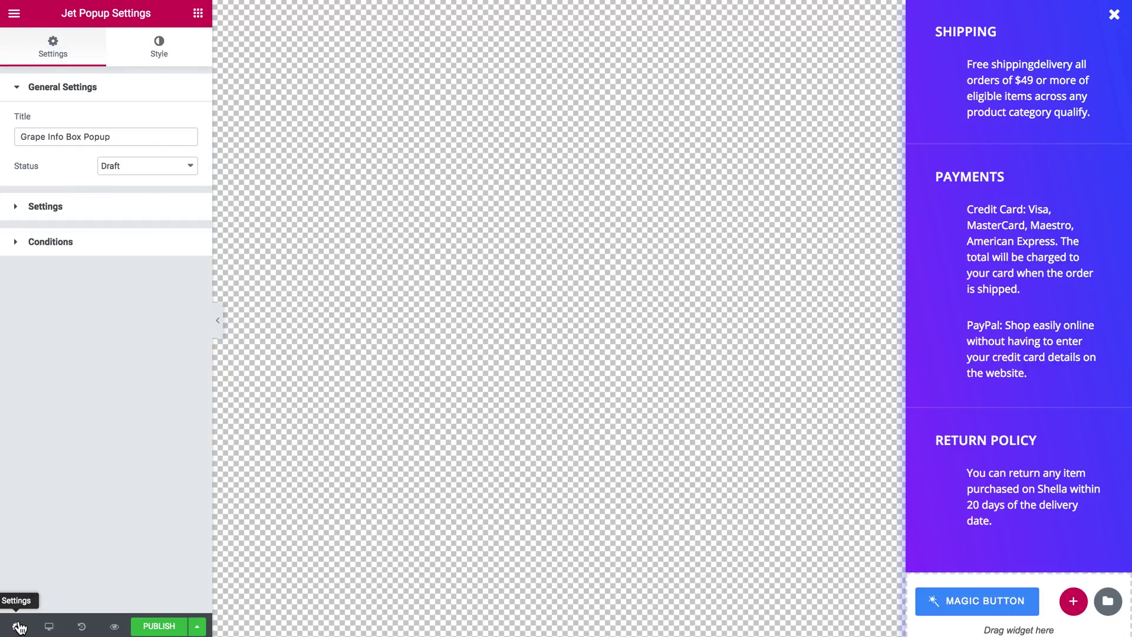
Show the Style options of Jet Popup Settings to reach the blue-to-purple container gradient
left_click(162, 53)
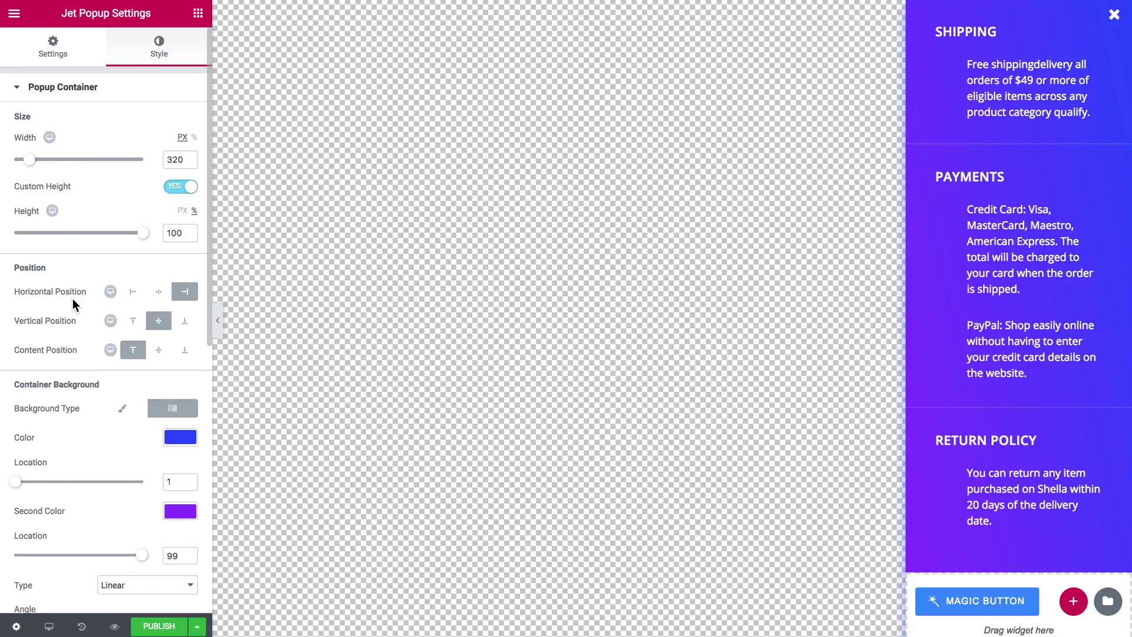
scroll(72, 302, "down", 2)
scroll(73, 301, "down", 2)
scroll(72, 300, "down", 1)
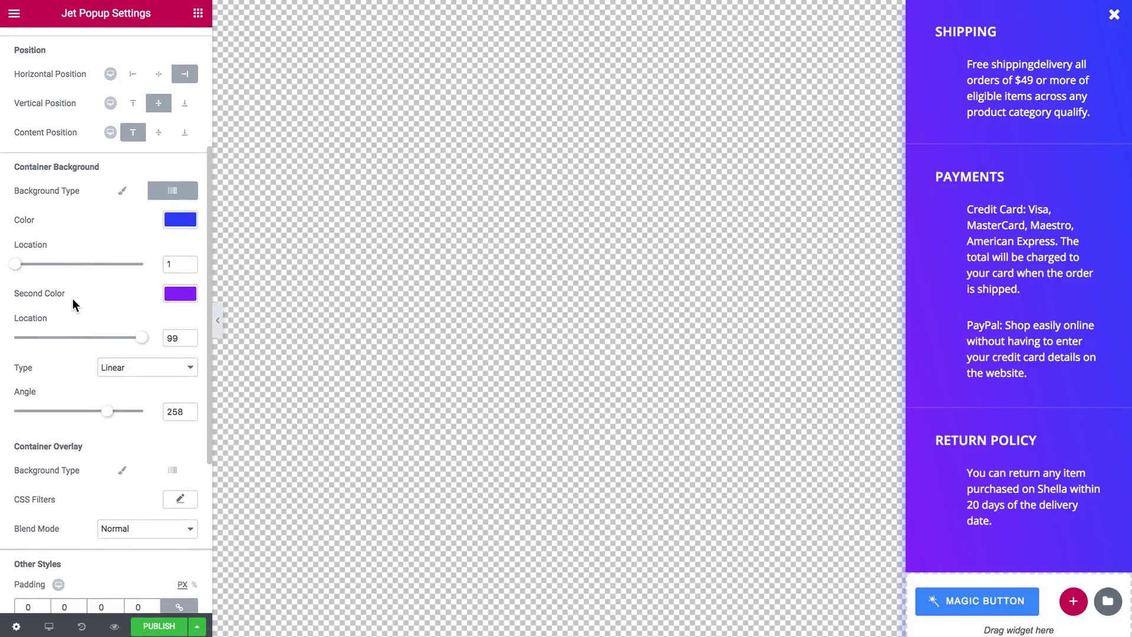
scroll(72, 300, "down", 1)
scroll(73, 301, "down", 1)
scroll(72, 302, "down", 2)
scroll(73, 303, "down", 1)
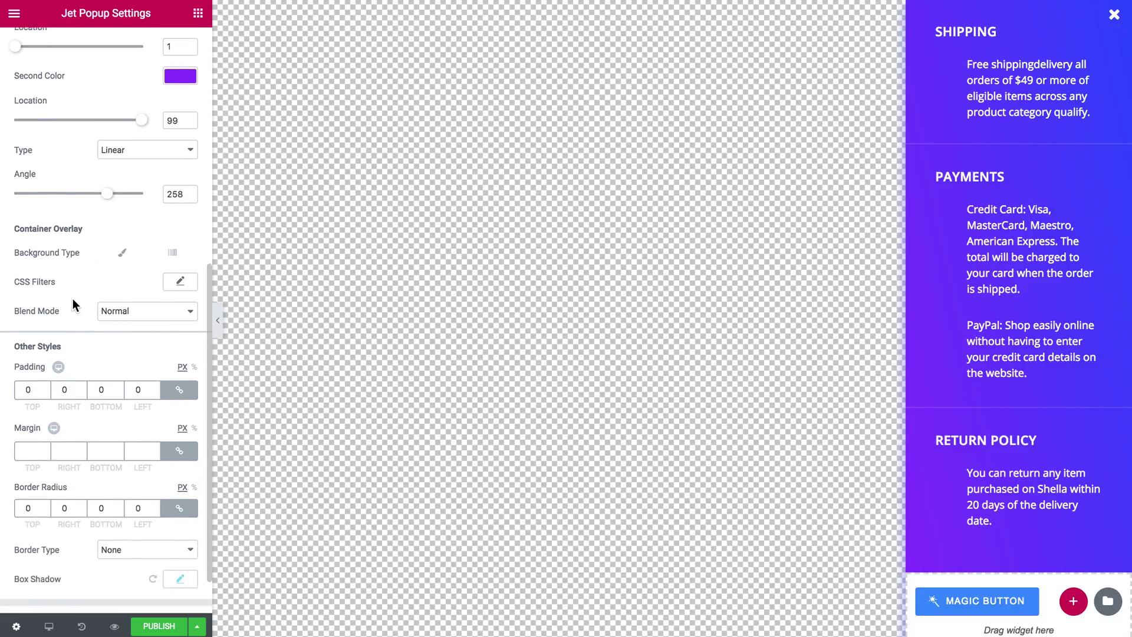
scroll(72, 303, "down", 1)
scroll(73, 302, "up", 2)
scroll(73, 297, "up", 2)
scroll(73, 297, "up", 2)
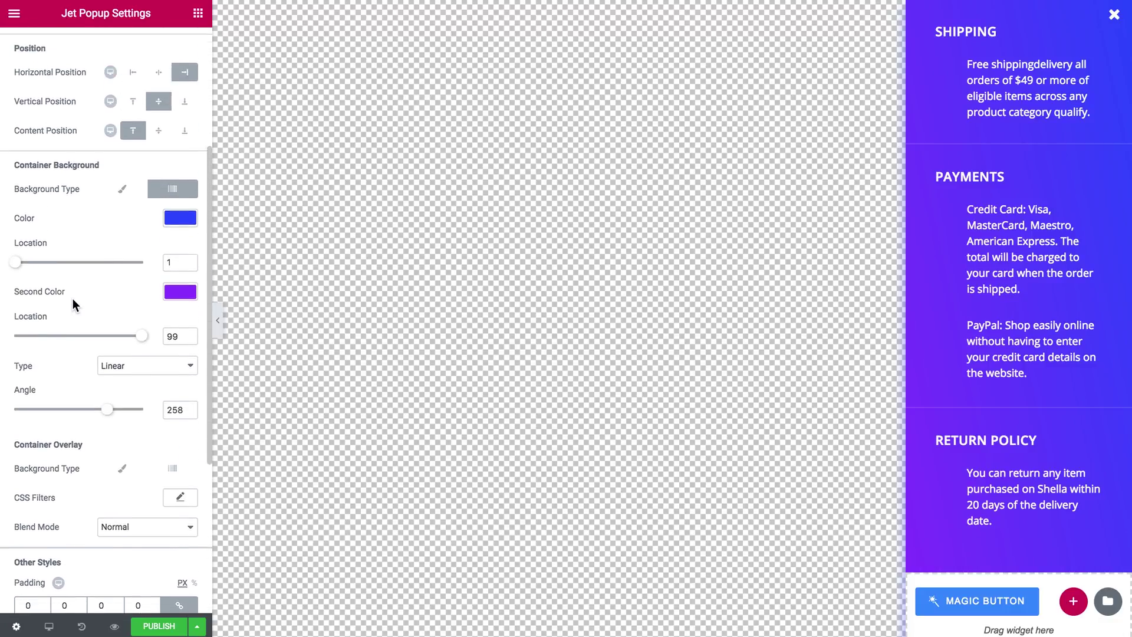
scroll(73, 298, "up", 1)
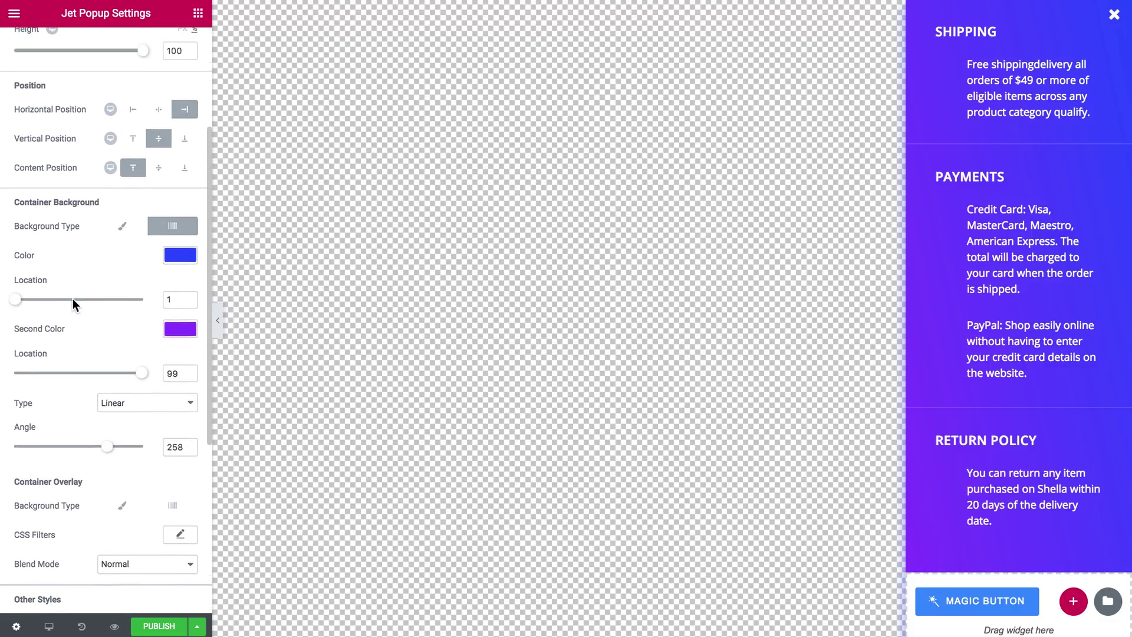
Make the gradient's first colour purple and its second colour pink, then close the picker
left_click(183, 256)
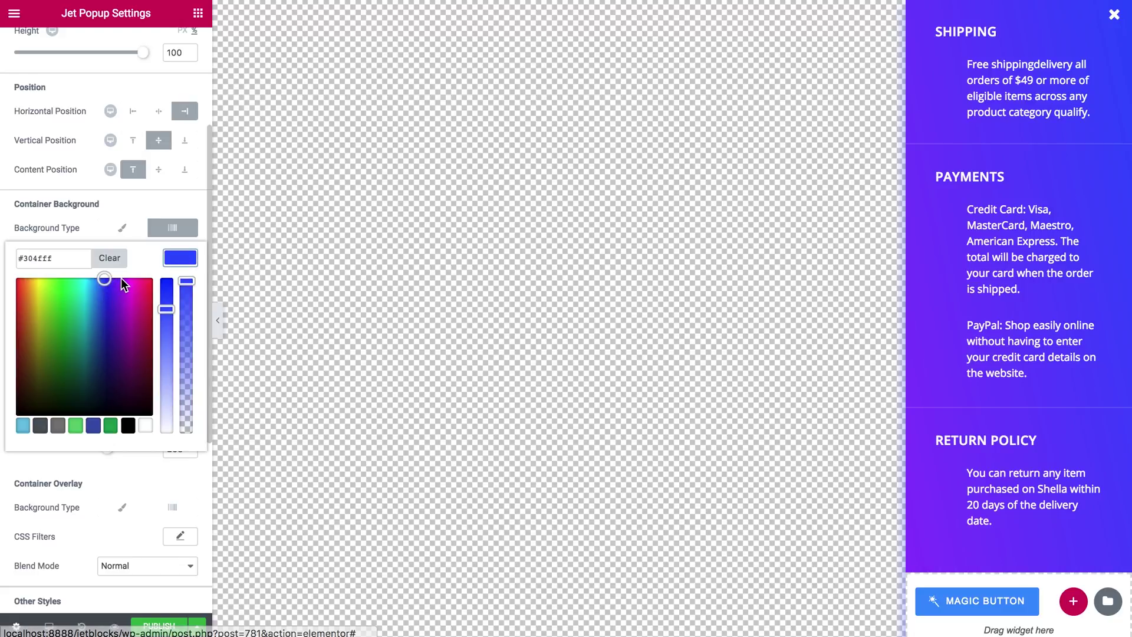
left_click_drag(123, 282, 121, 279)
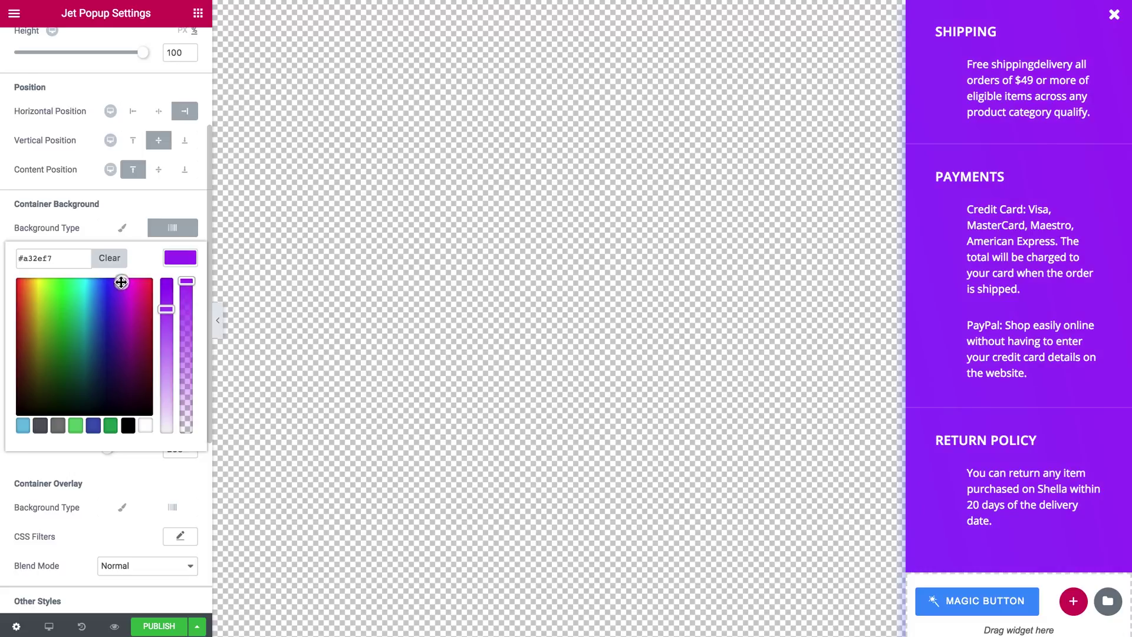
left_click(176, 262)
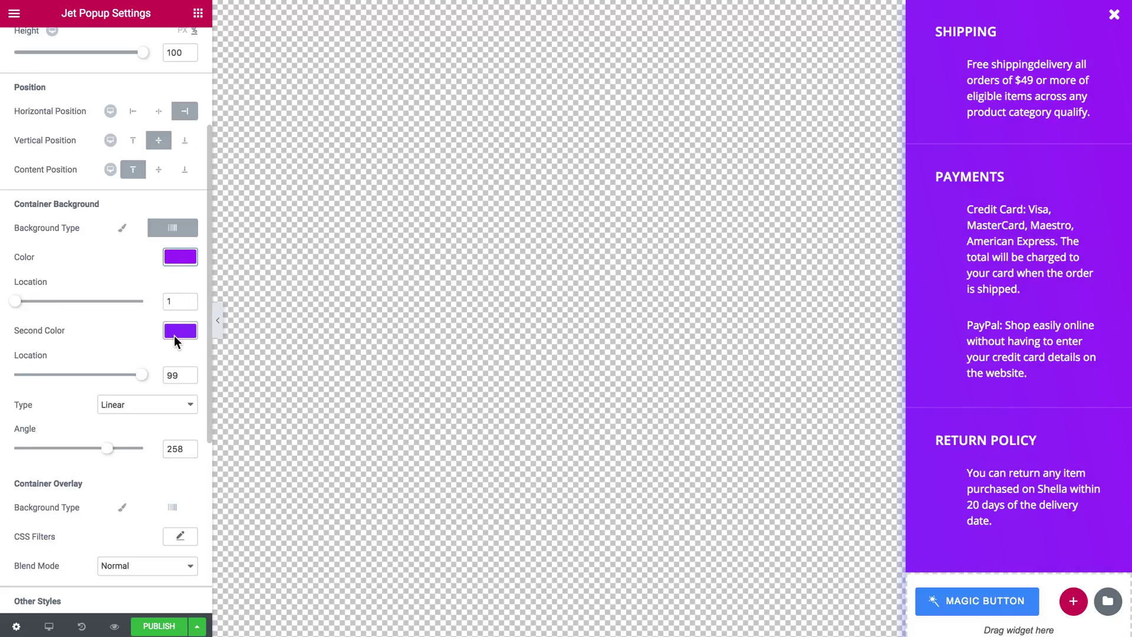
left_click(174, 333)
left_click_drag(112, 354, 136, 351)
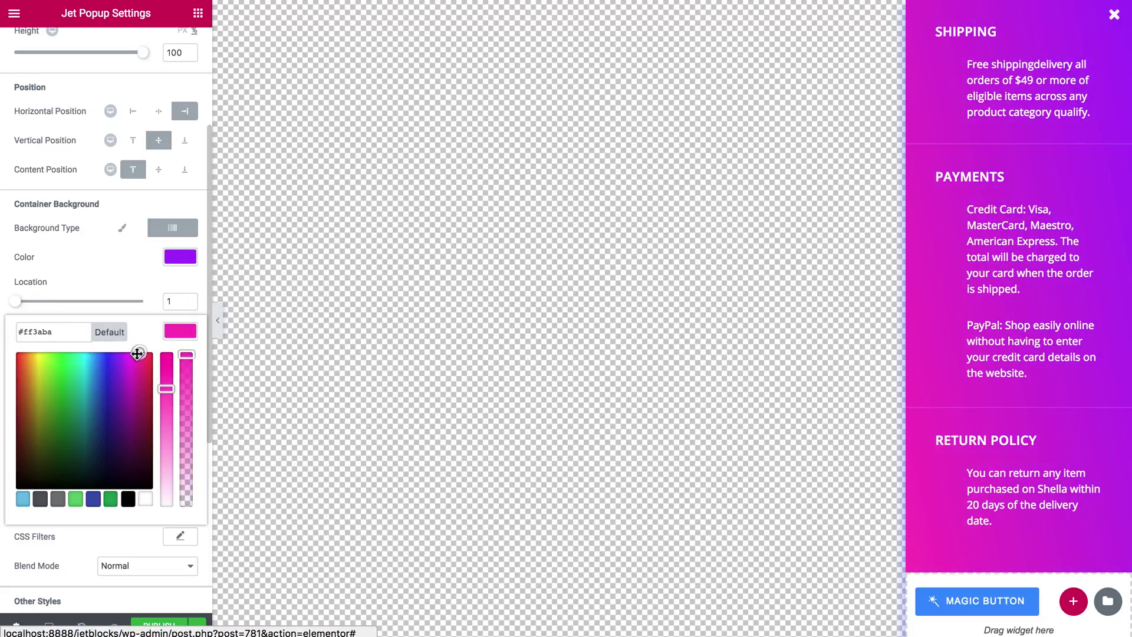
left_click(182, 327)
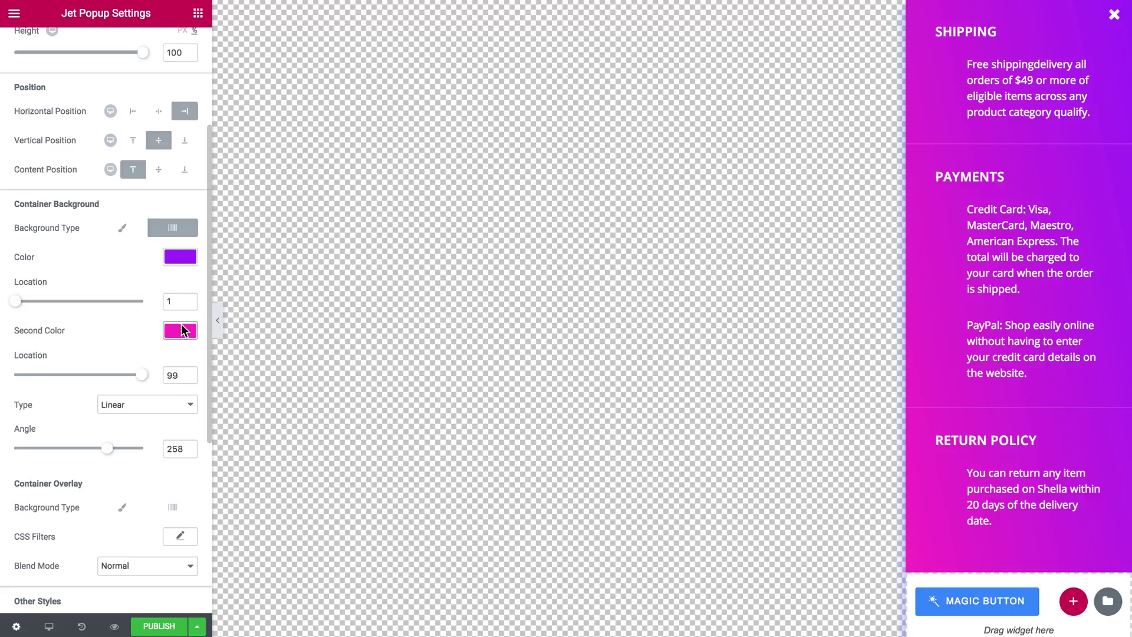
scroll(33, 340, "up", 3)
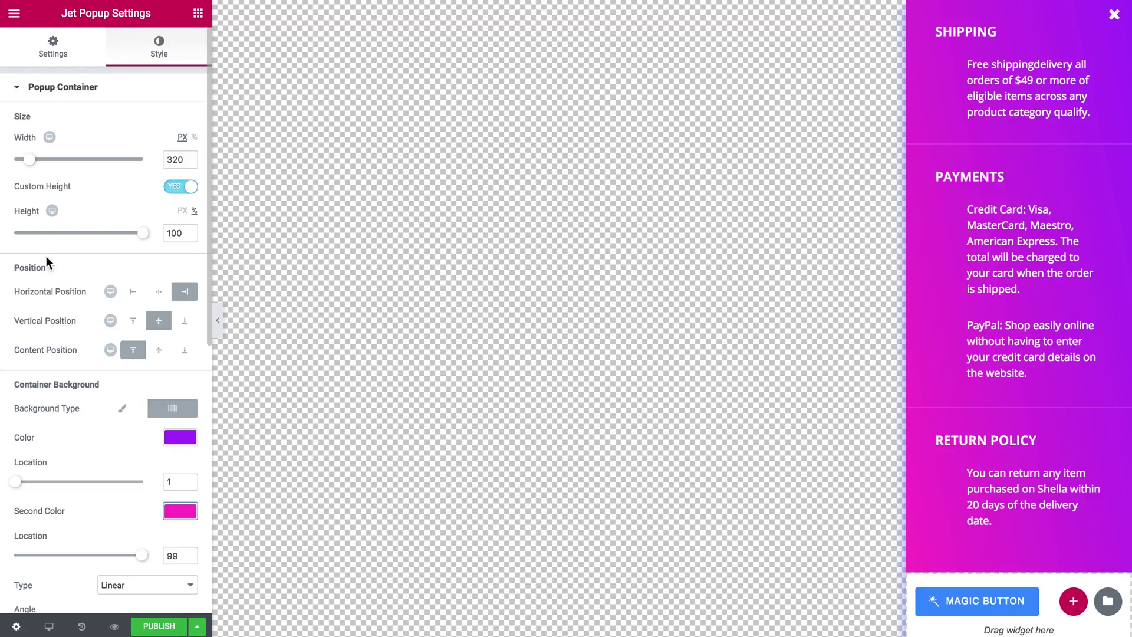
Set the popup's Open event to On page load
left_click(55, 45)
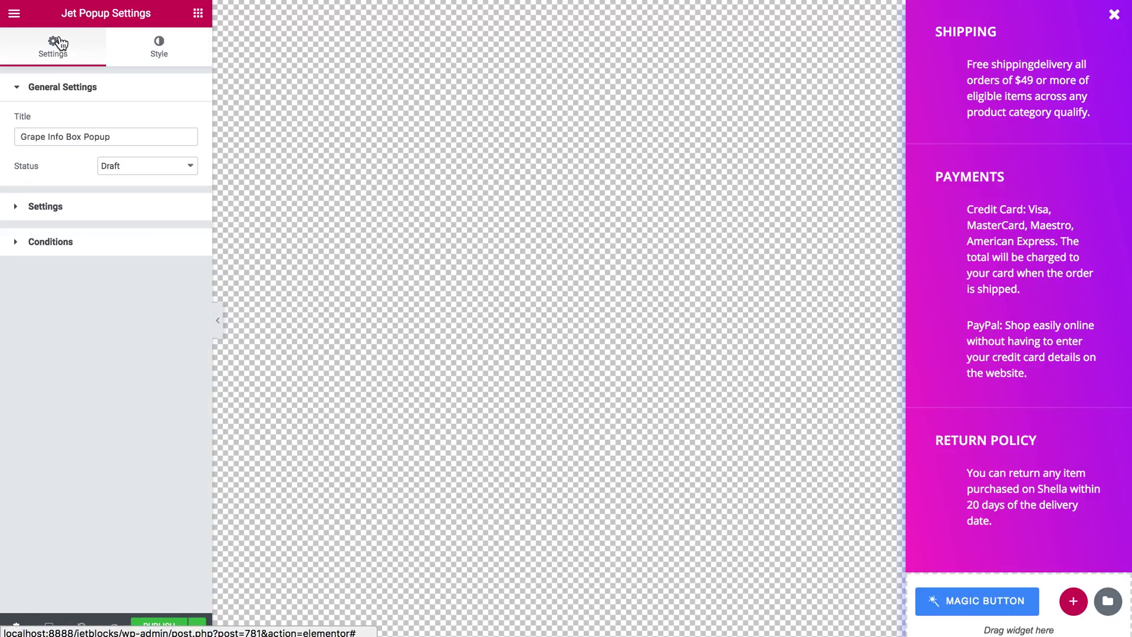
left_click(71, 207)
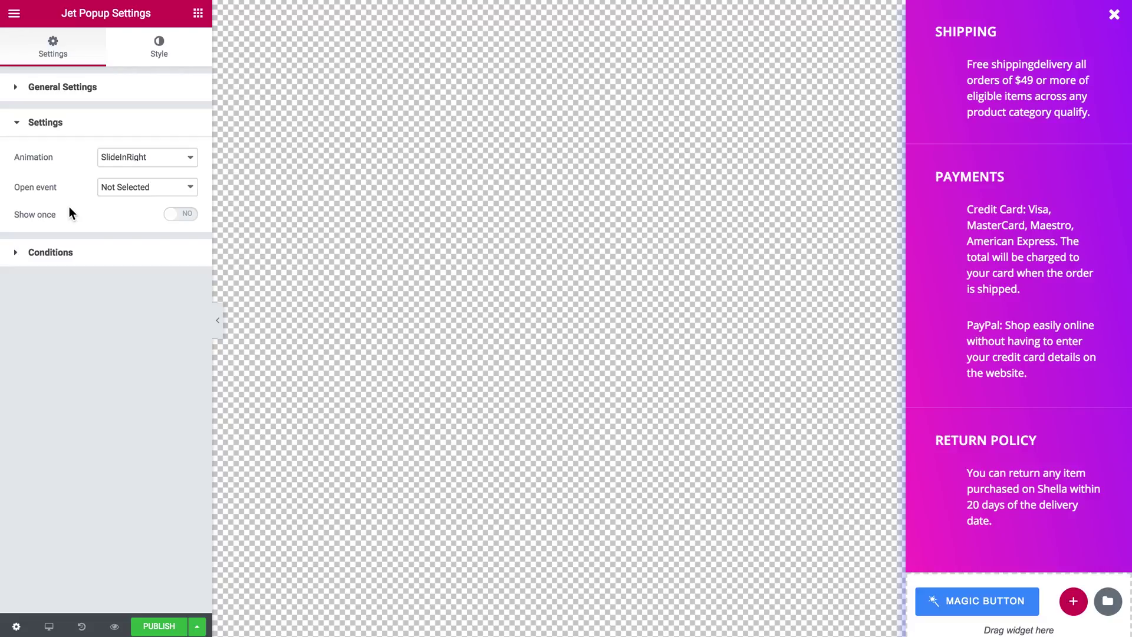
left_click(118, 188)
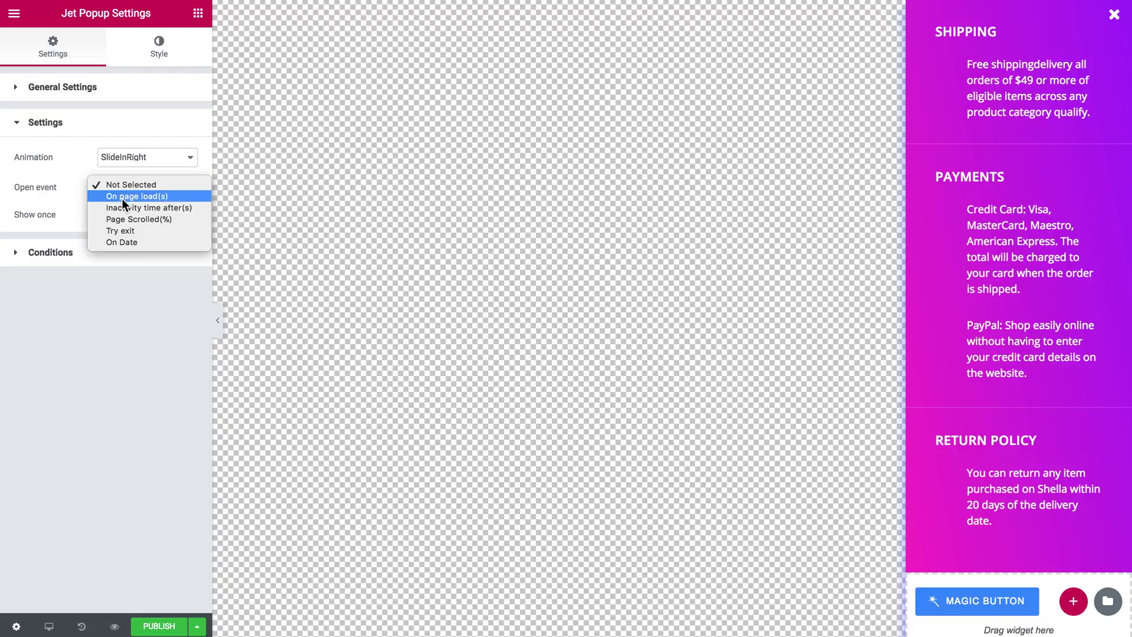
left_click(122, 198)
Set the General display condition to Entire Site and publish the popup
left_click(67, 281)
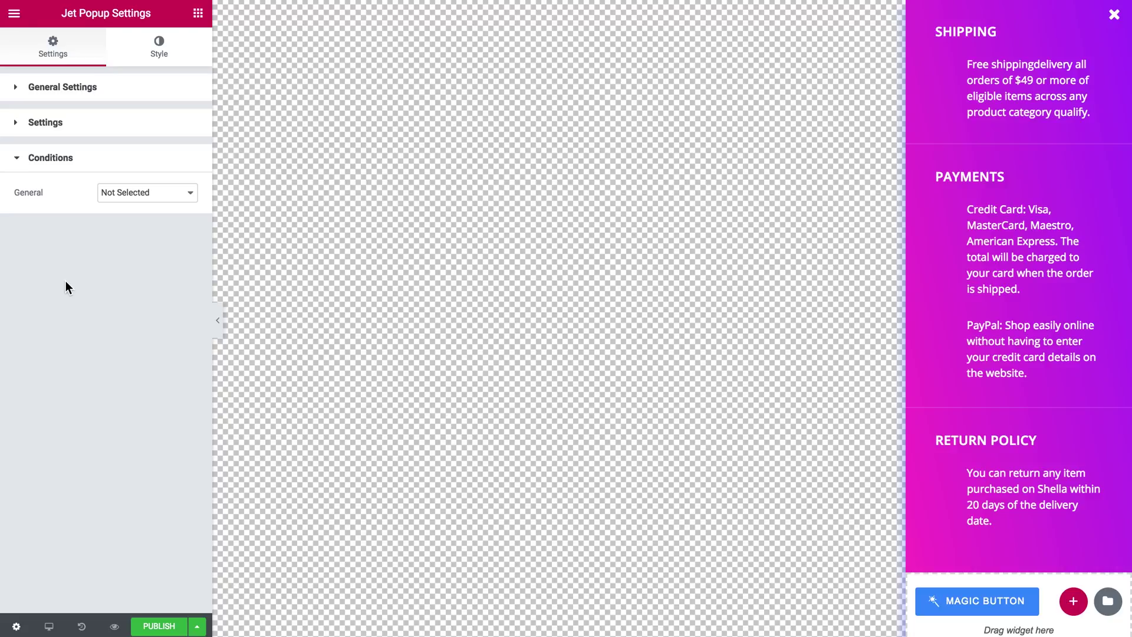
left_click(133, 194)
left_click(134, 203)
left_click(164, 627)
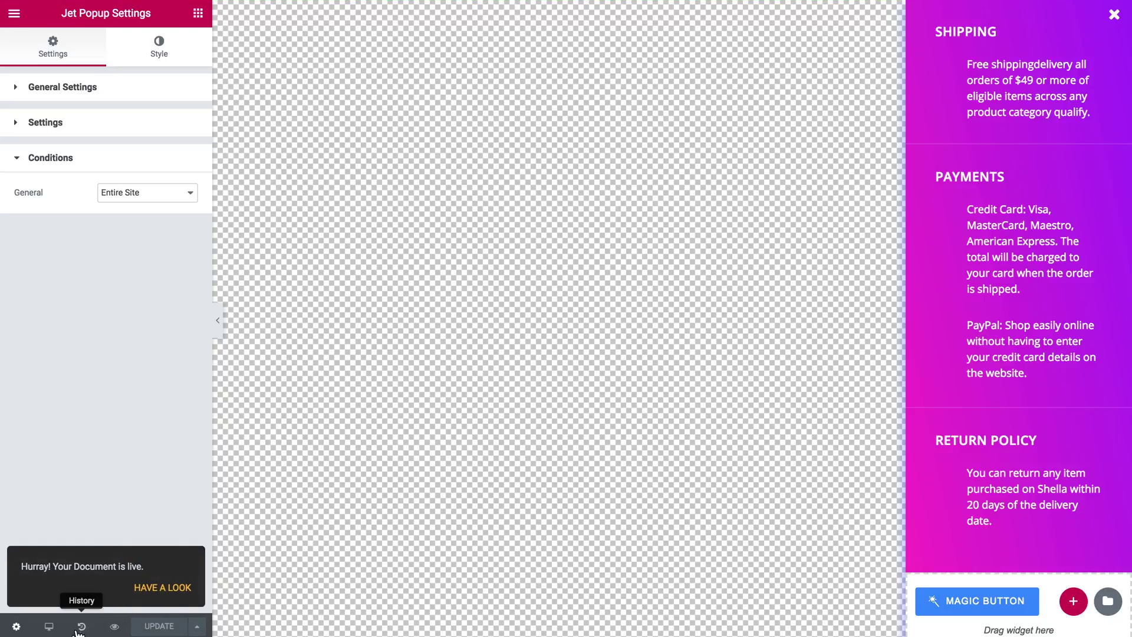
Exit Elementor to the WordPress dashboard and visit the live site to see the popup
left_click(15, 14)
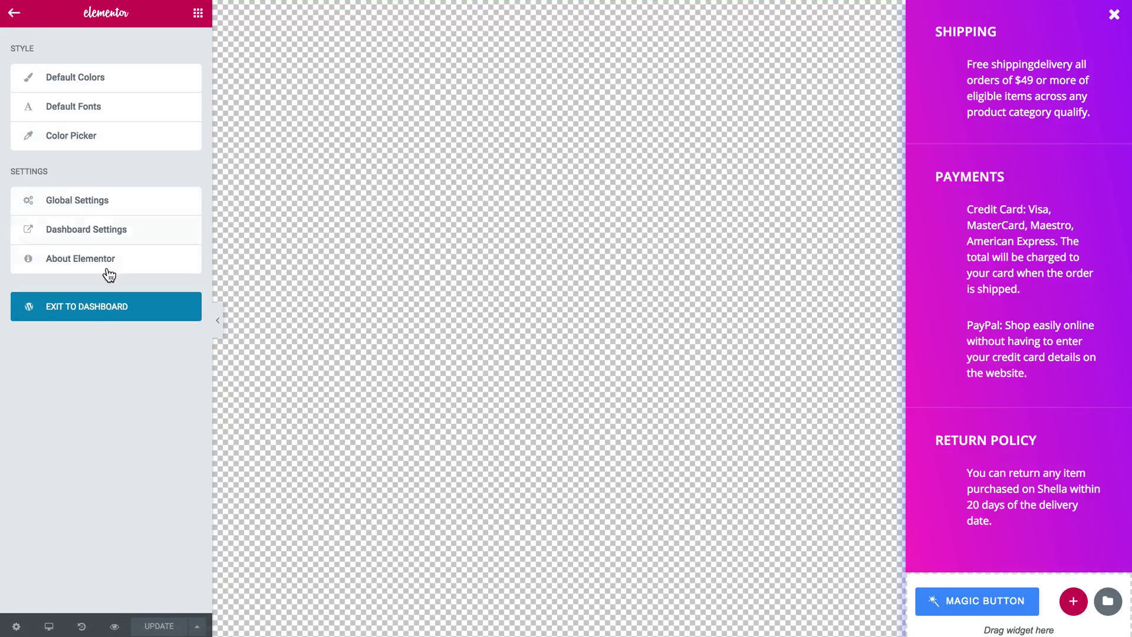
left_click(99, 310)
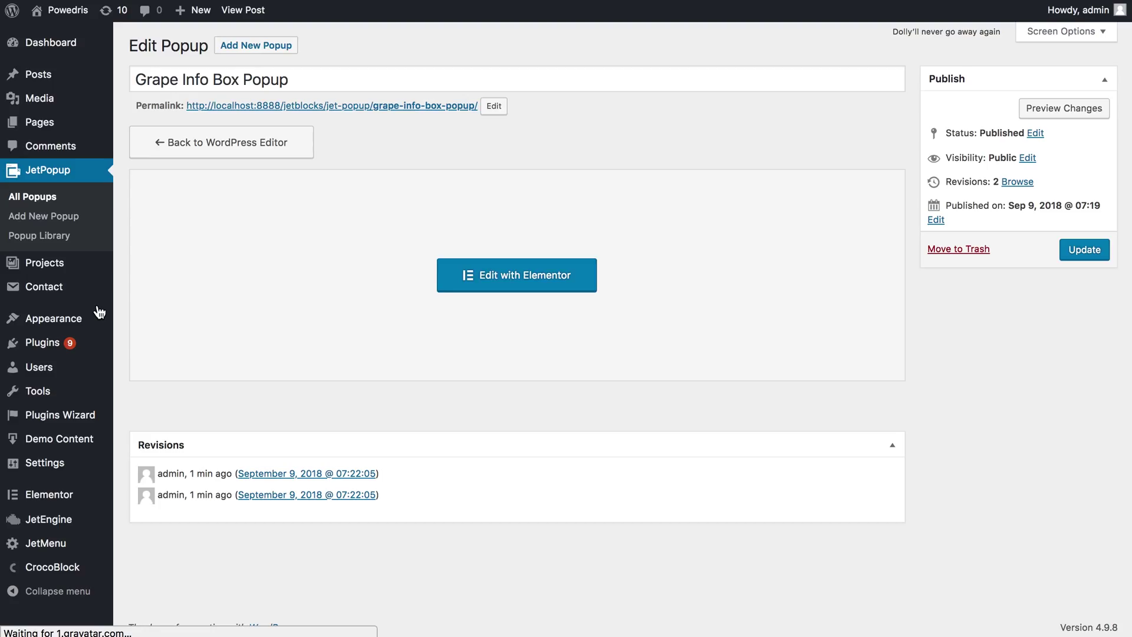
mouse_move(67, 10)
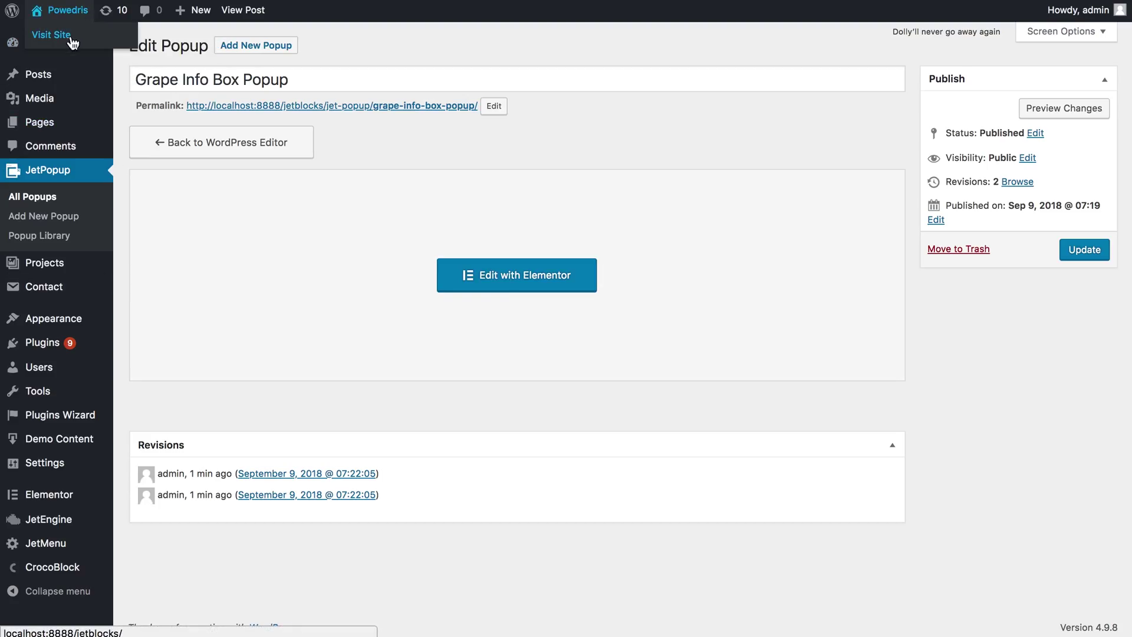
left_click(72, 42)
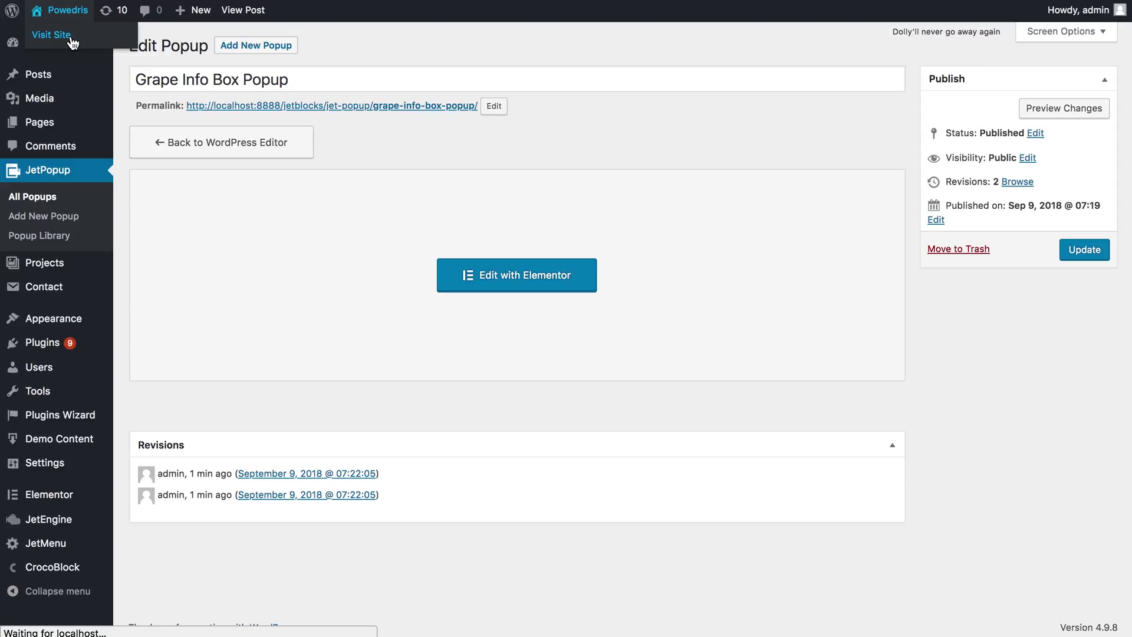